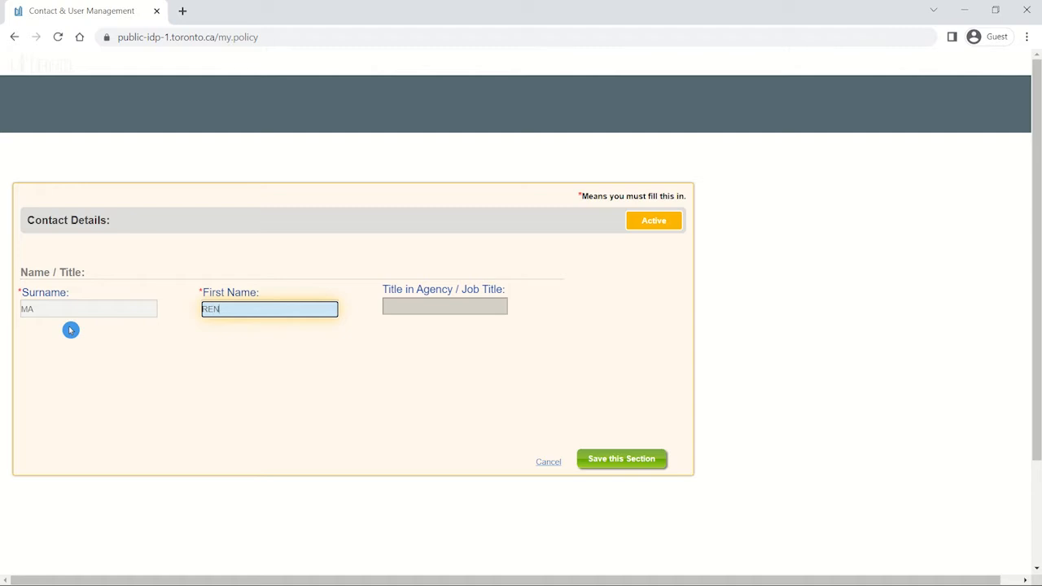
# Save the name section, then look up the street address from the contact's postal code and pick the street number.
pyautogui.click(639, 458)
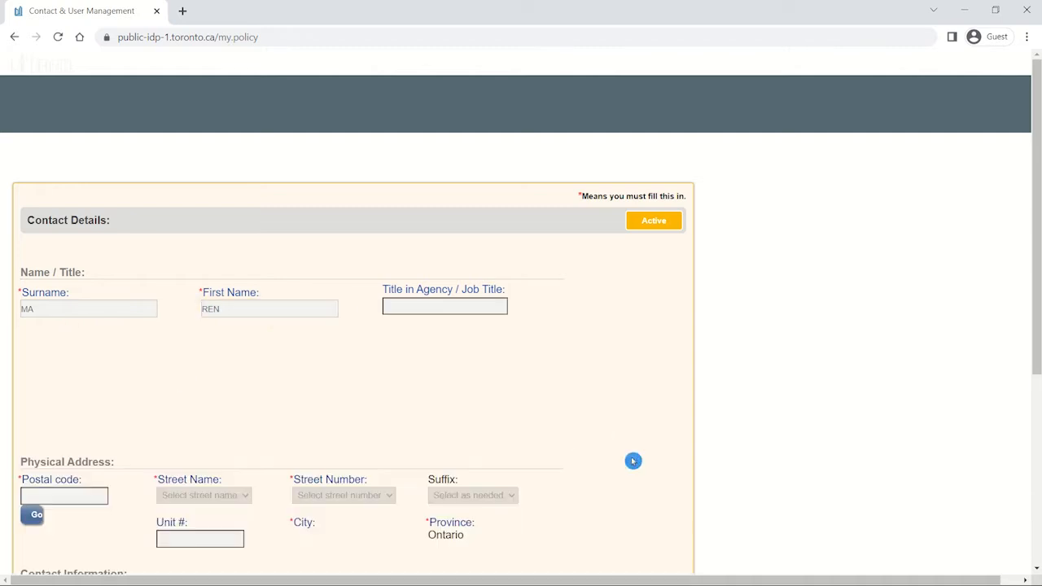
pyautogui.scroll(-1, 481, 423)
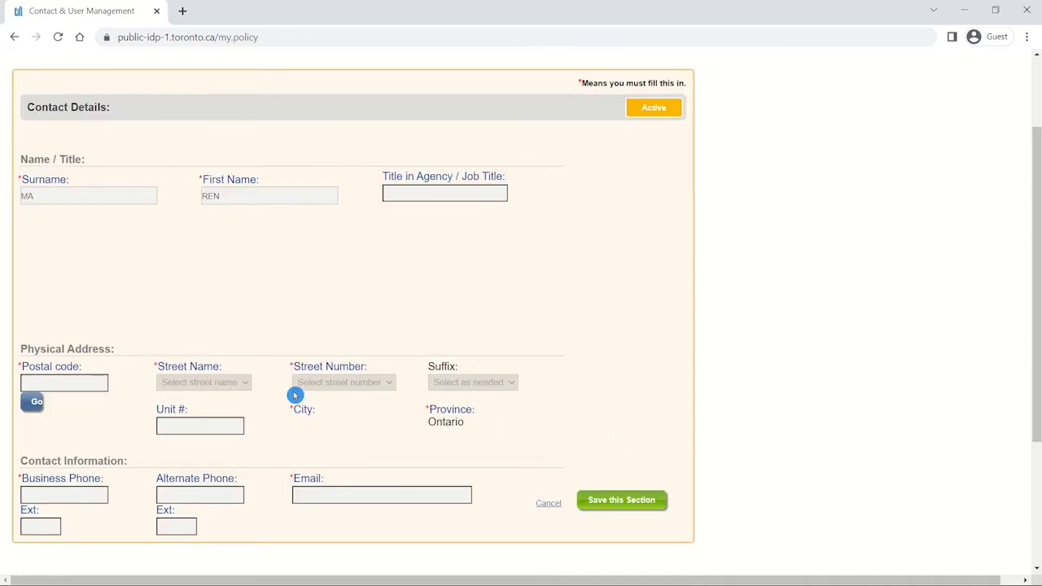
pyautogui.click(66, 385)
pyautogui.write('M1K 3P1')
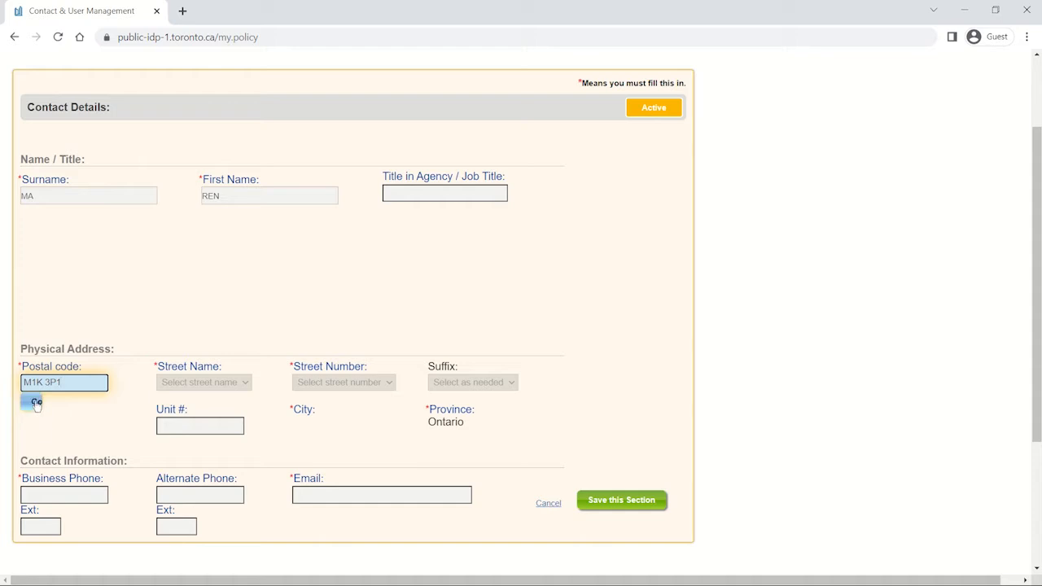
pyautogui.click(35, 402)
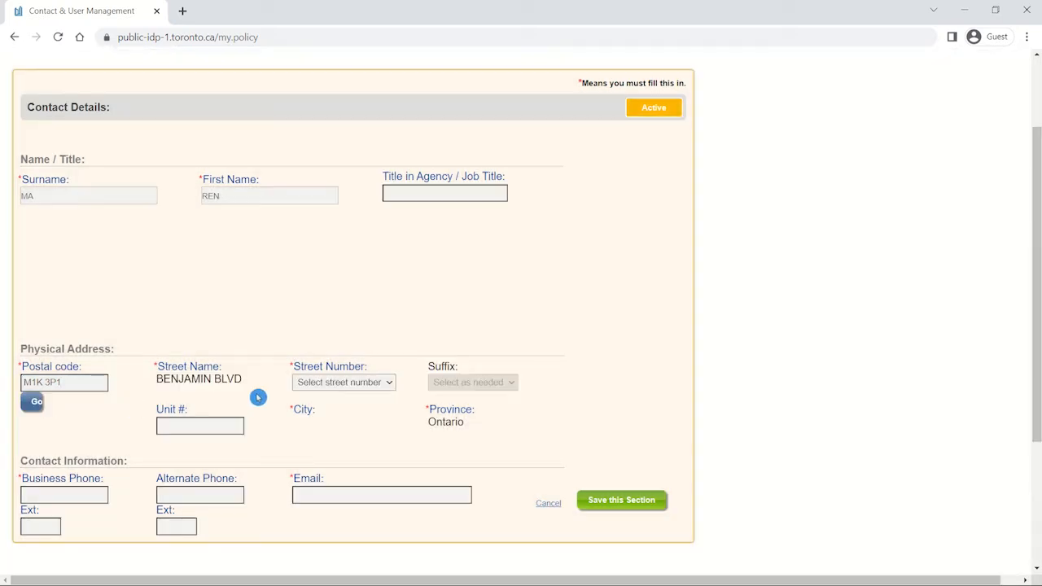
pyautogui.click(319, 384)
pyautogui.click(323, 298)
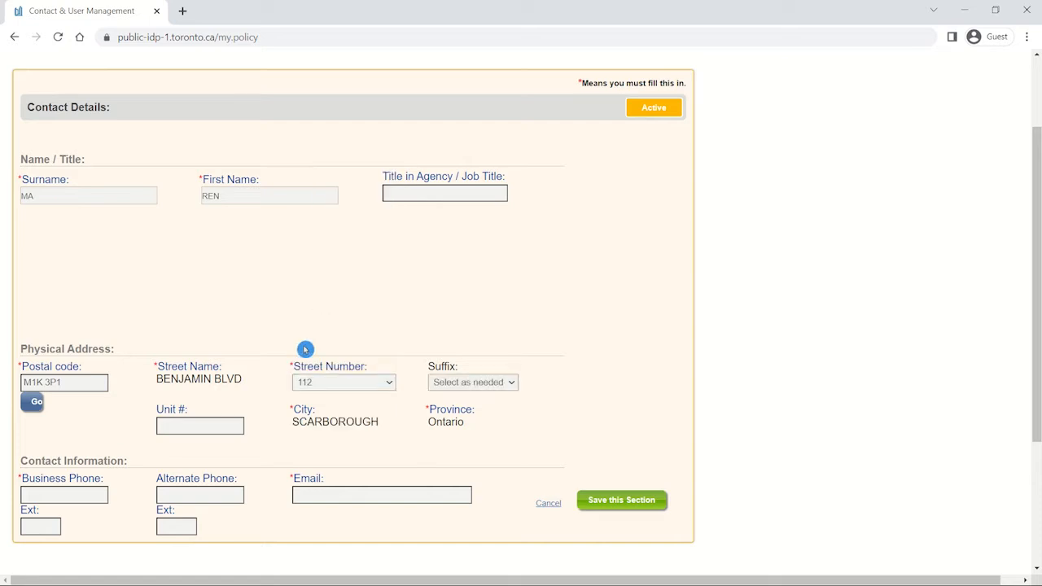
# Enter the contact's business phone number and e-mail address, and save the section.
pyautogui.click(99, 498)
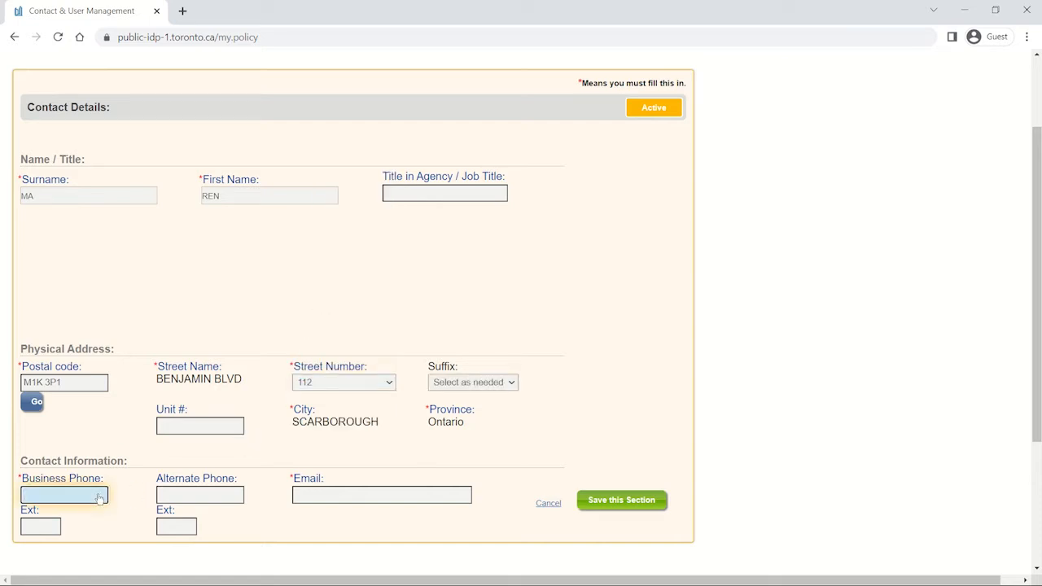
pyautogui.write('(418)888-8888')
pyautogui.press('Tab')
pyautogui.write('MAREN@TEST.CA')
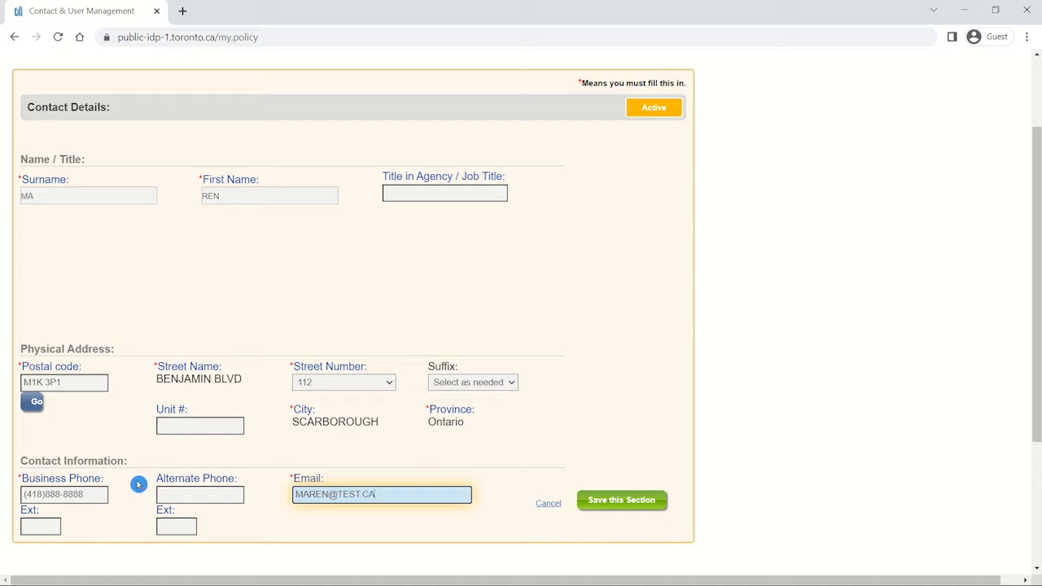
pyautogui.click(600, 503)
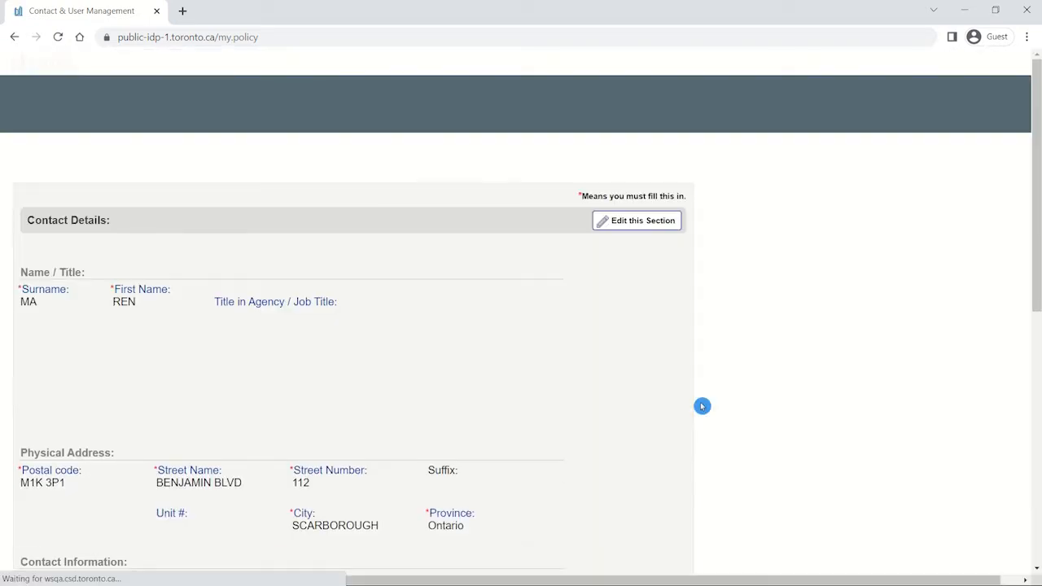
# Add the SIGNING OFFICER OTHER role effective 14-Jul-2022 and save the Roles section.
pyautogui.scroll(-4, 702, 405)
pyautogui.scroll(-2, 701, 405)
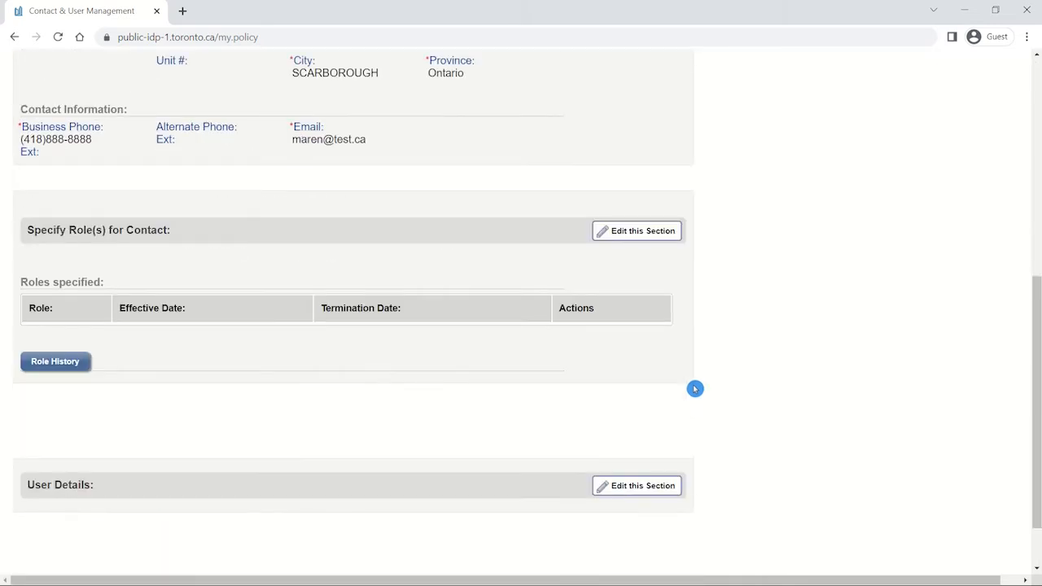
pyautogui.click(648, 232)
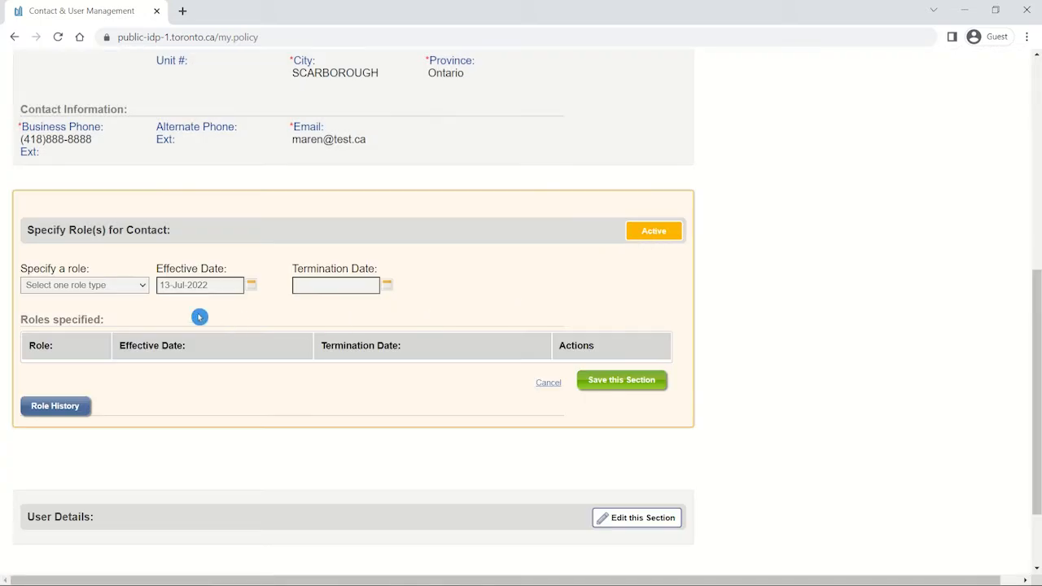
pyautogui.click(145, 288)
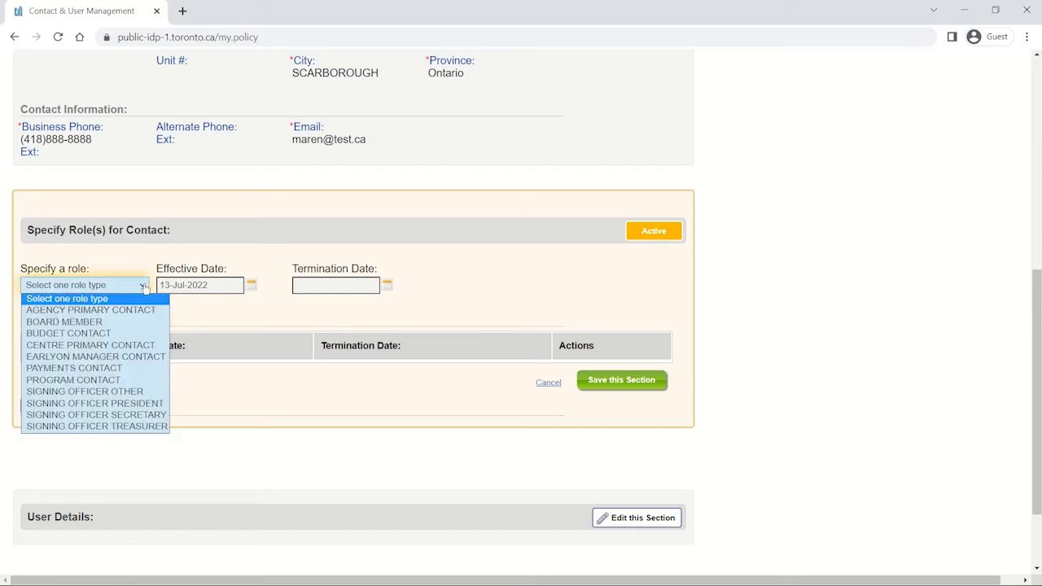
pyautogui.click(140, 392)
pyautogui.click(254, 286)
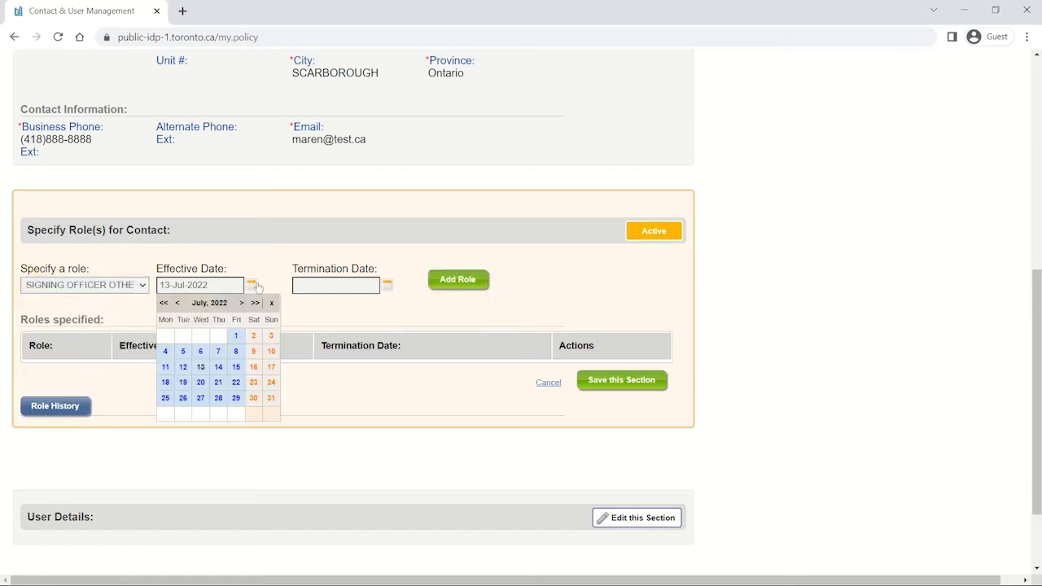
pyautogui.click(220, 368)
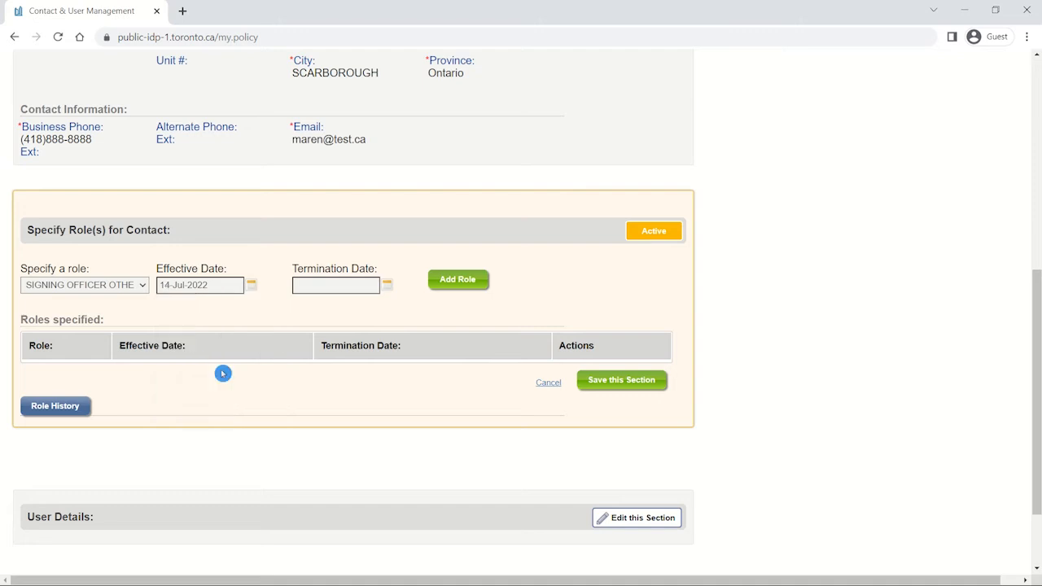
pyautogui.click(466, 282)
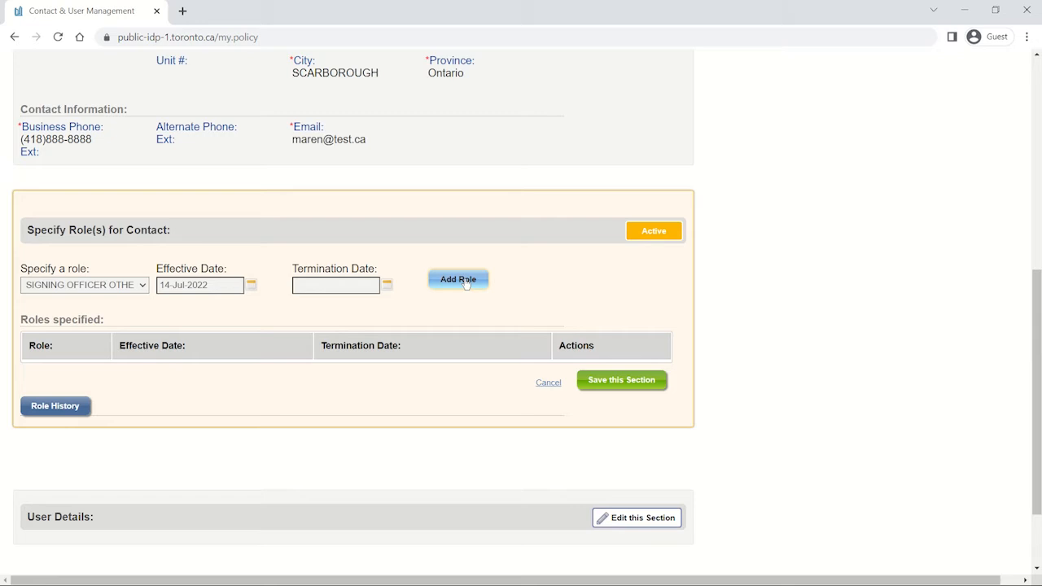
pyautogui.click(466, 282)
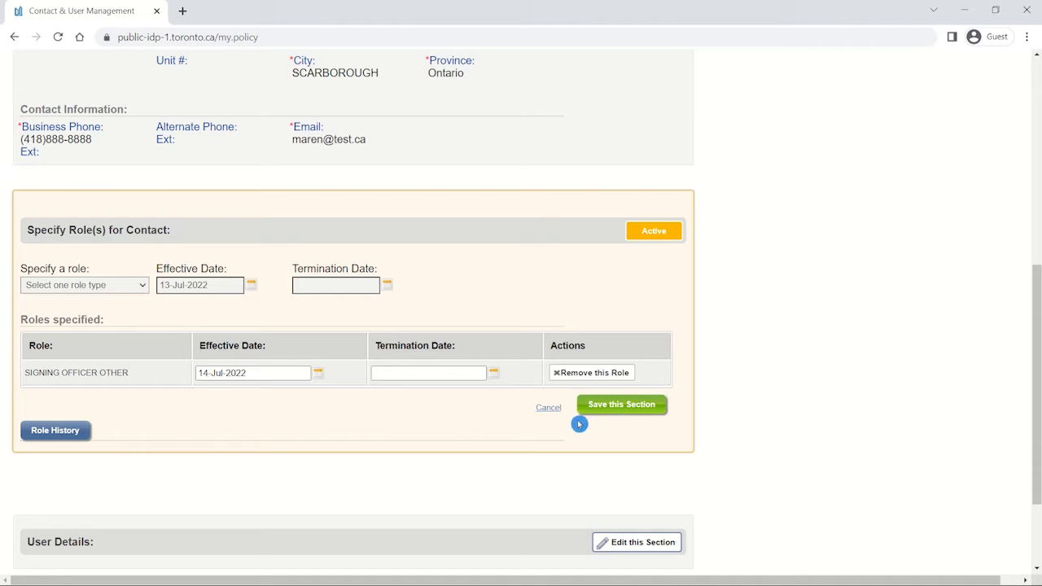
pyautogui.click(643, 409)
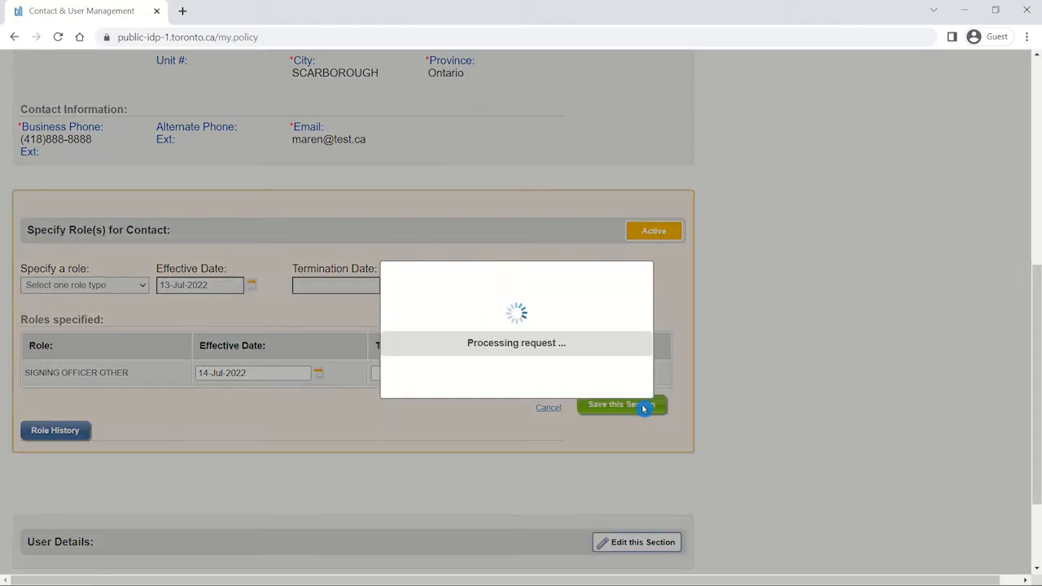
# Edit the user details and create a system user, generating a user ID and temporary password.
pyautogui.scroll(-1, 672, 389)
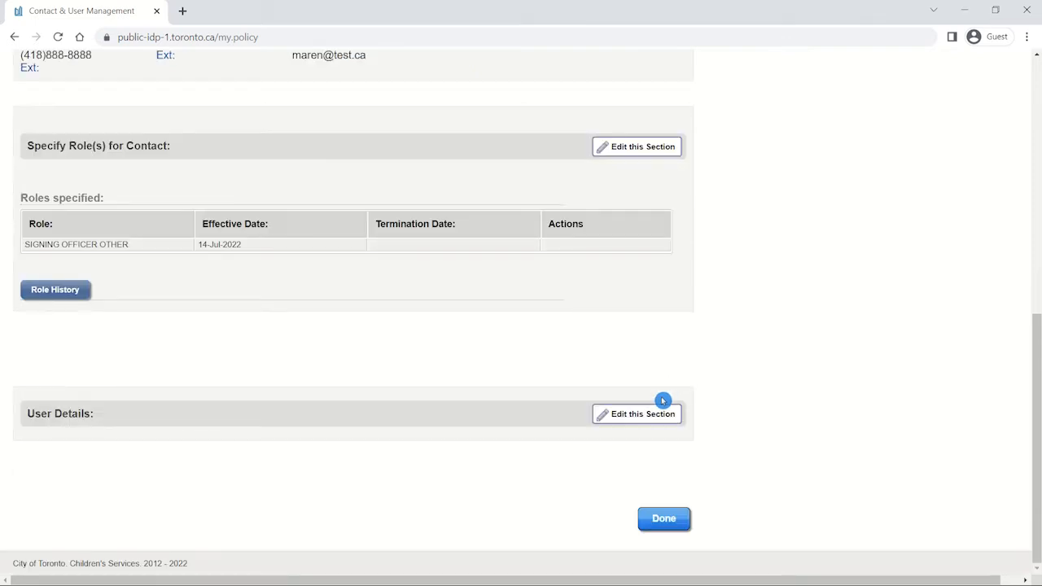
pyautogui.click(654, 419)
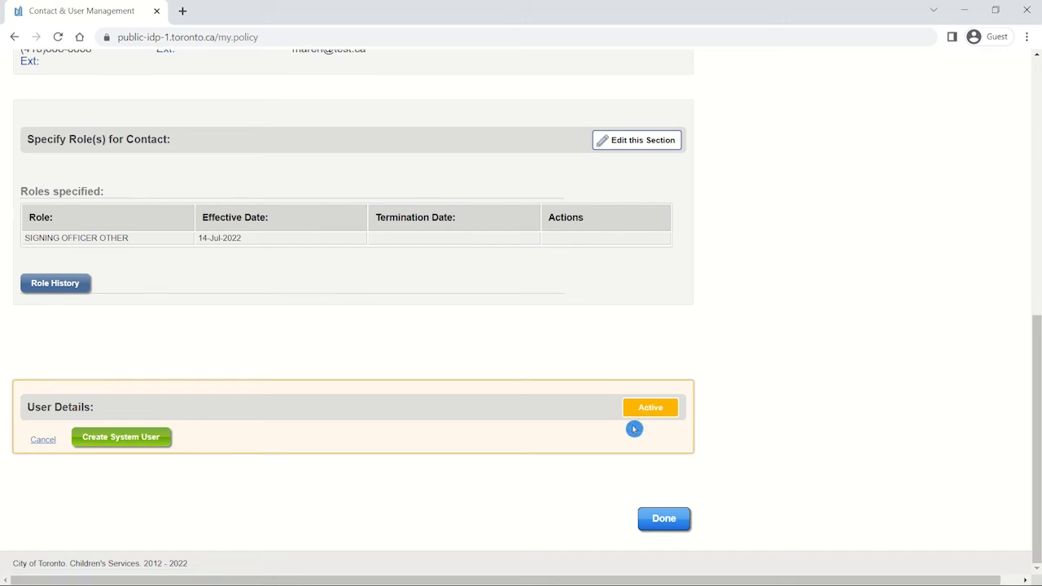
pyautogui.click(117, 442)
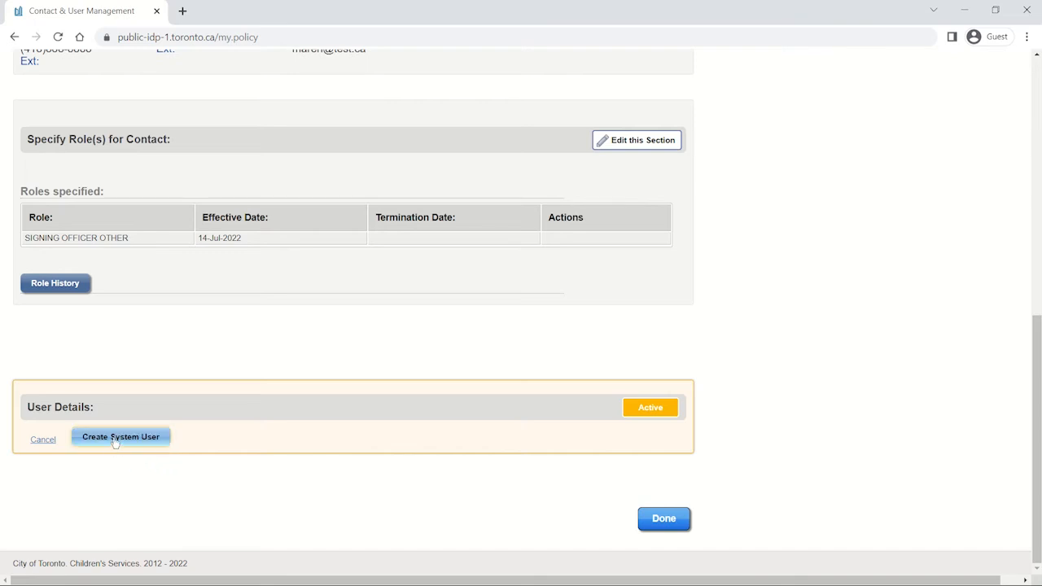
pyautogui.click(115, 438)
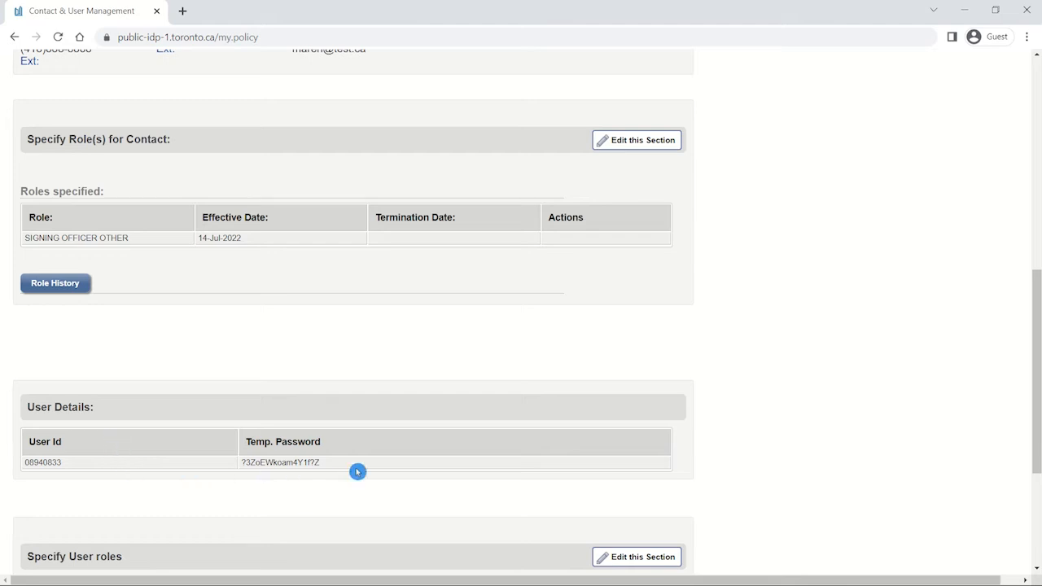
pyautogui.scroll(-3, 360, 453)
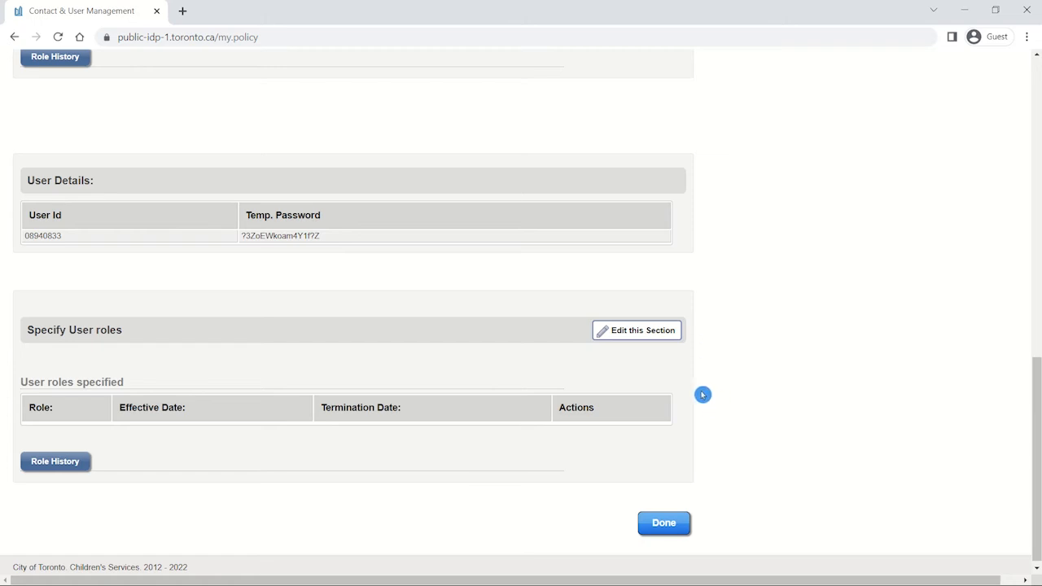
# Give the system user the SIGNING AUTHORITY role, save the user roles, and return to the contacts list.
pyautogui.click(642, 333)
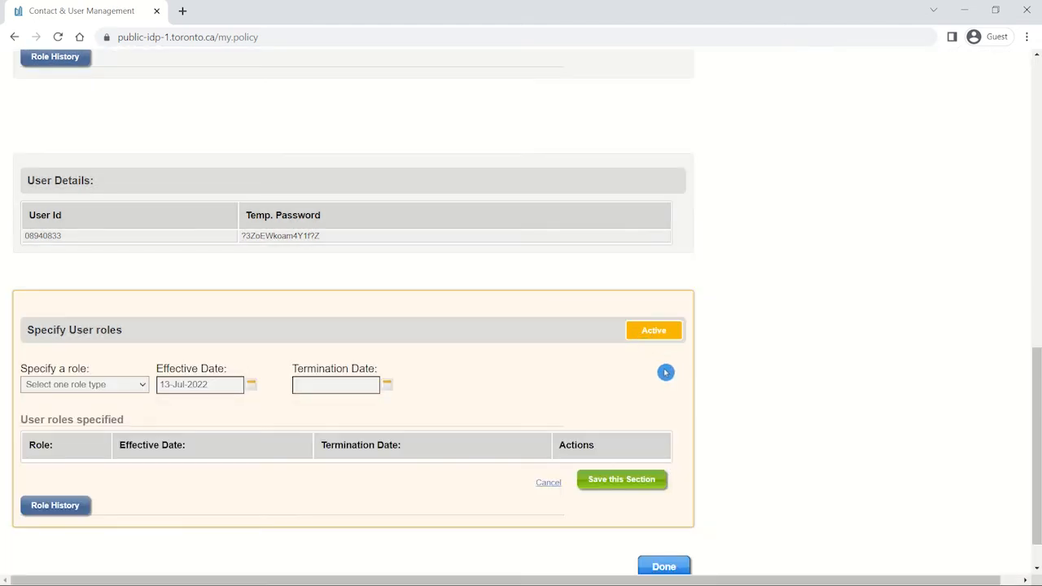
pyautogui.click(143, 386)
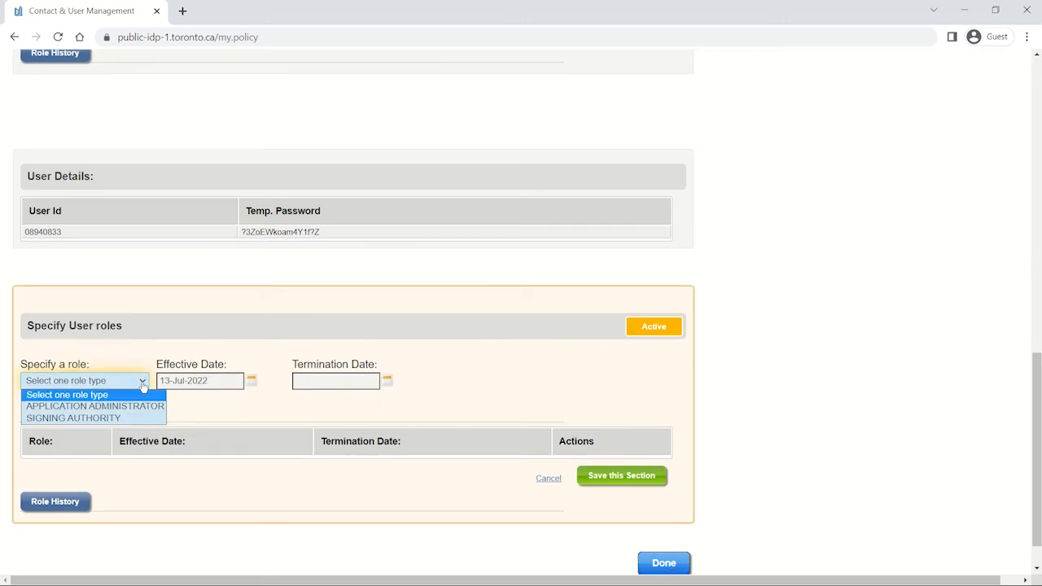
pyautogui.click(140, 416)
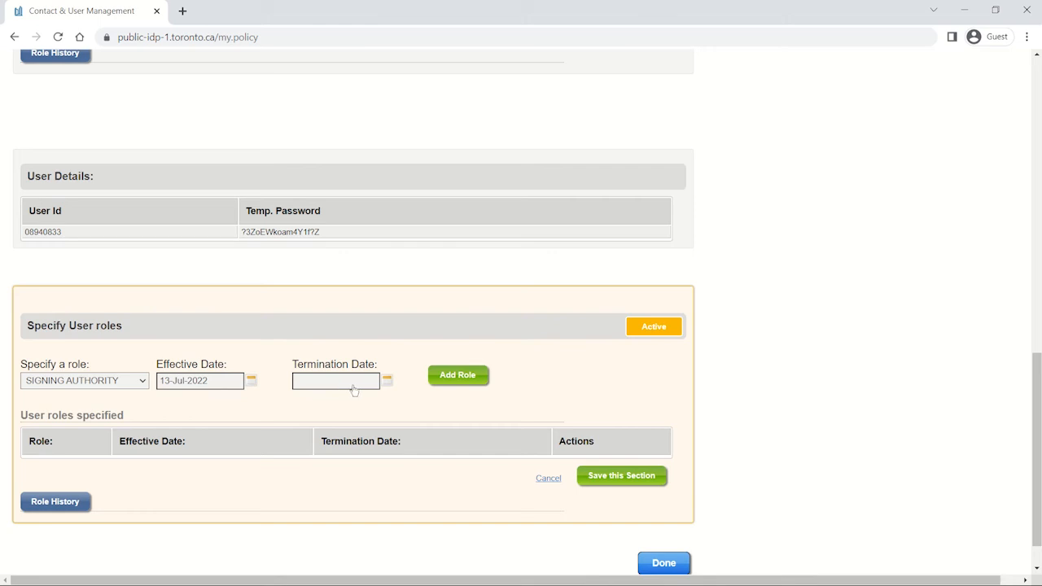
pyautogui.click(448, 380)
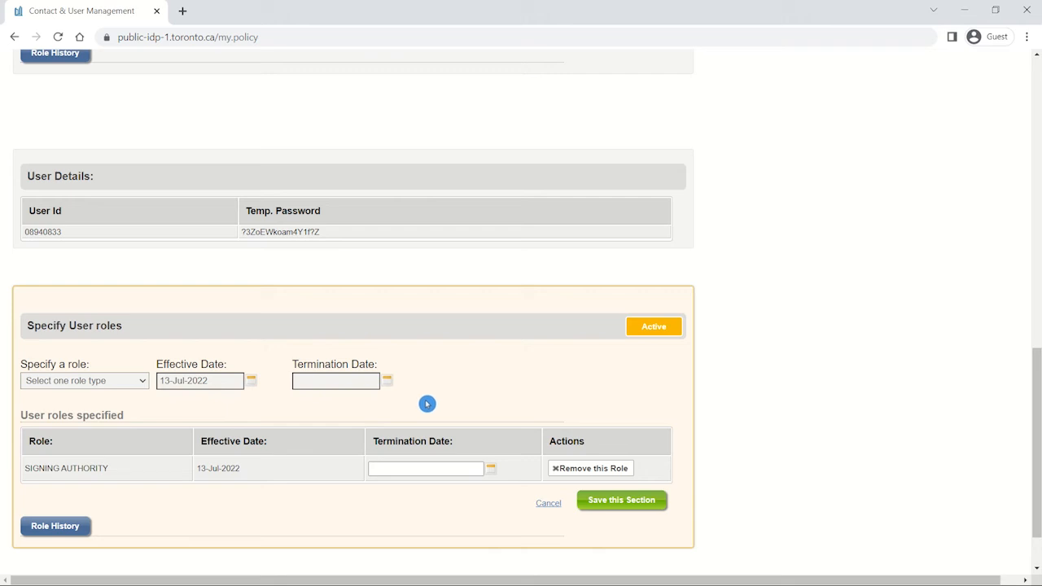
pyautogui.click(554, 480)
pyautogui.scroll(-1, 626, 430)
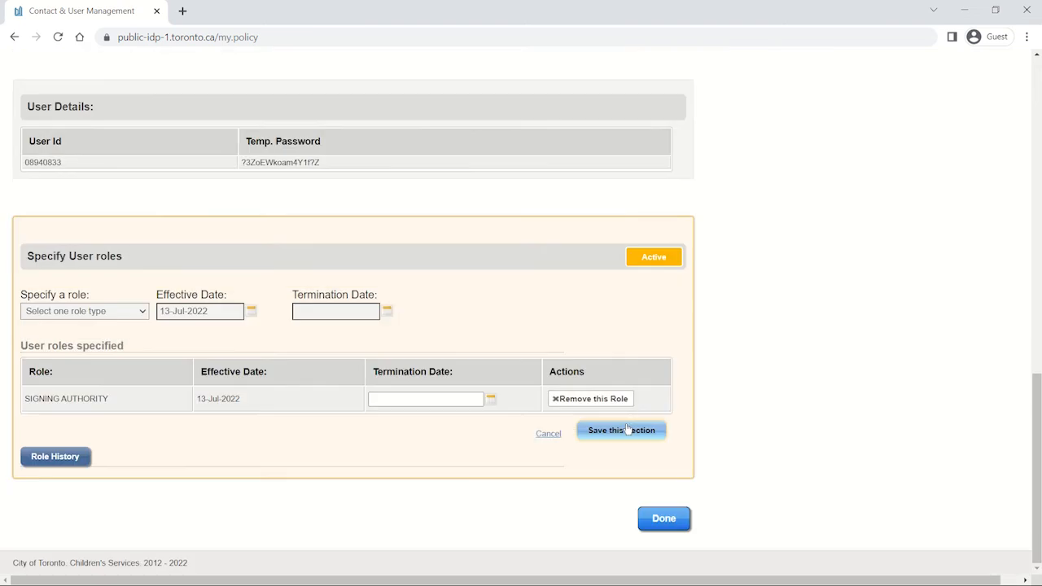
pyautogui.click(627, 430)
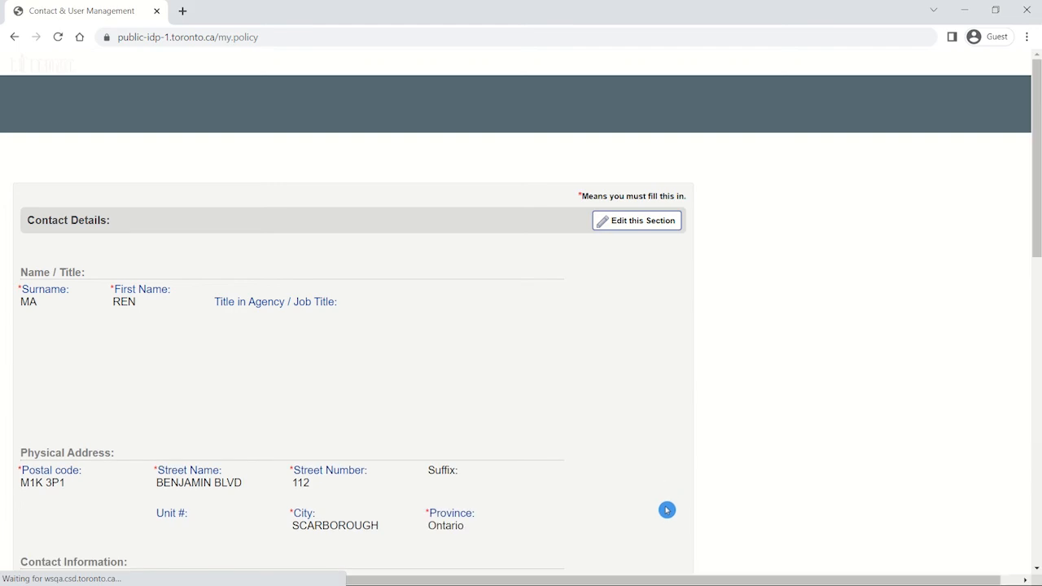
pyautogui.scroll(-10, 666, 509)
pyautogui.click(669, 518)
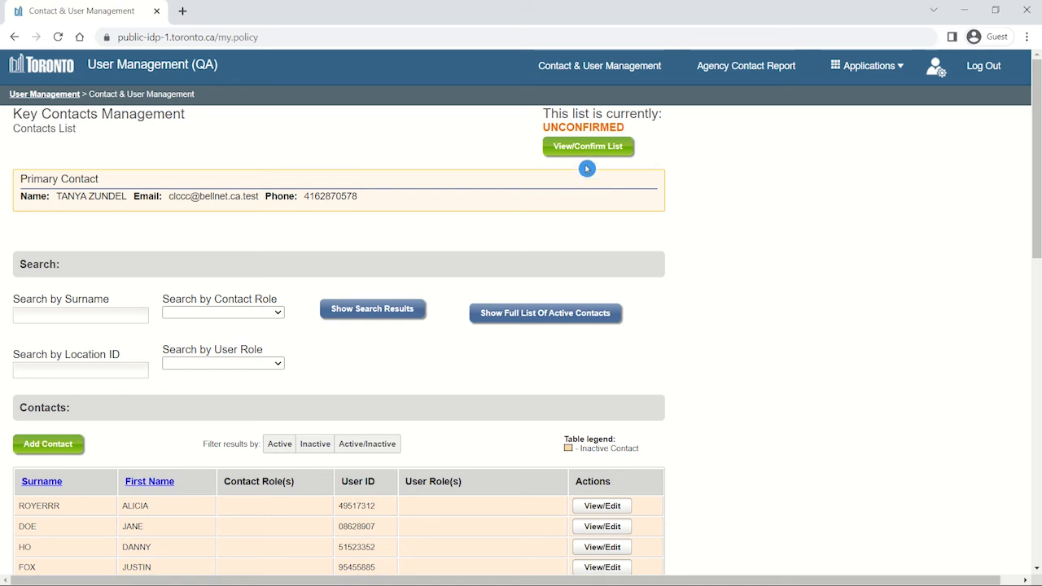
# Review and confirm the contact list, then log out.
pyautogui.click(586, 150)
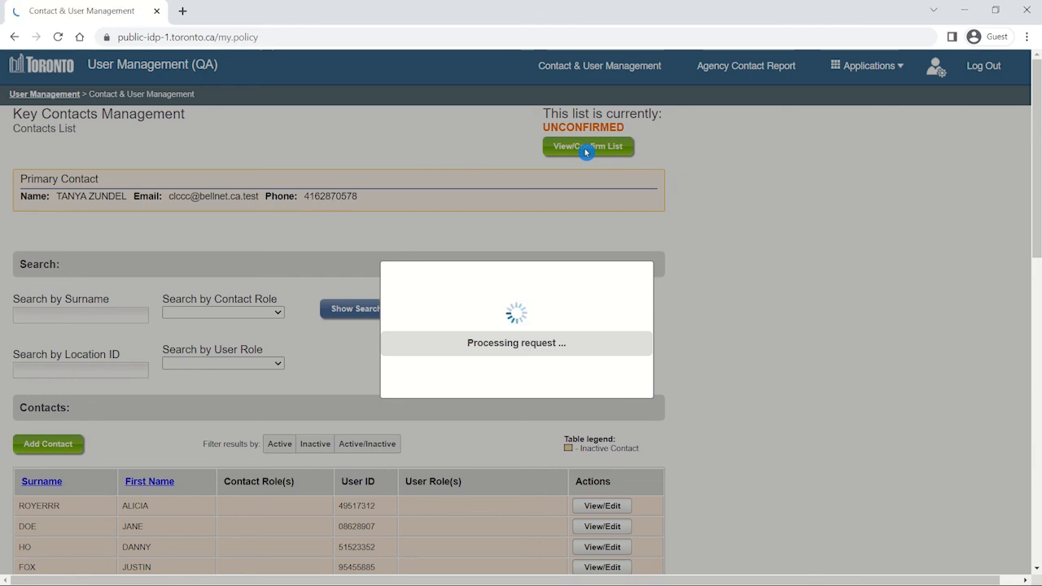
pyautogui.scroll(-7, 741, 334)
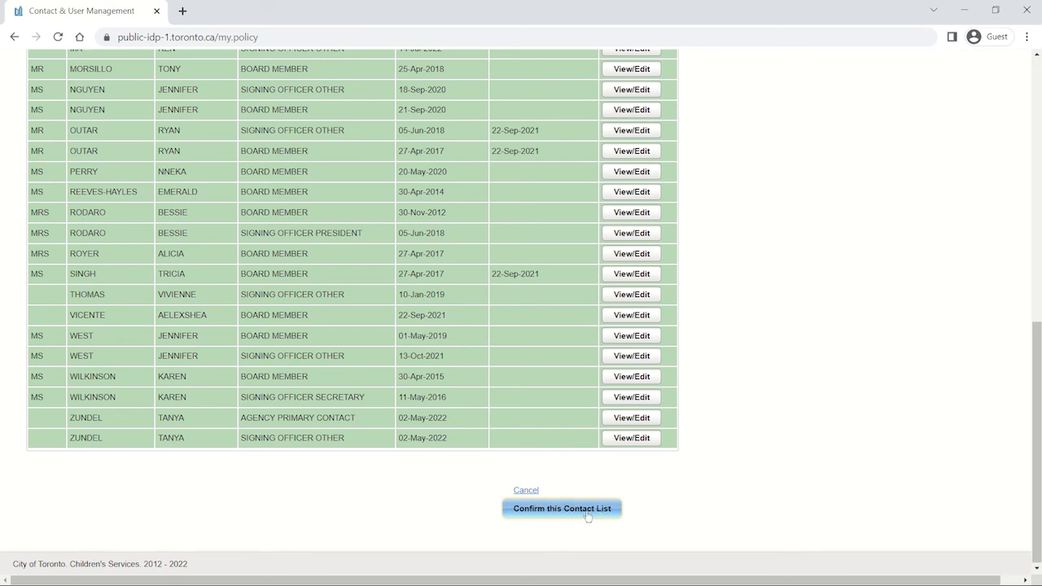
pyautogui.click(588, 515)
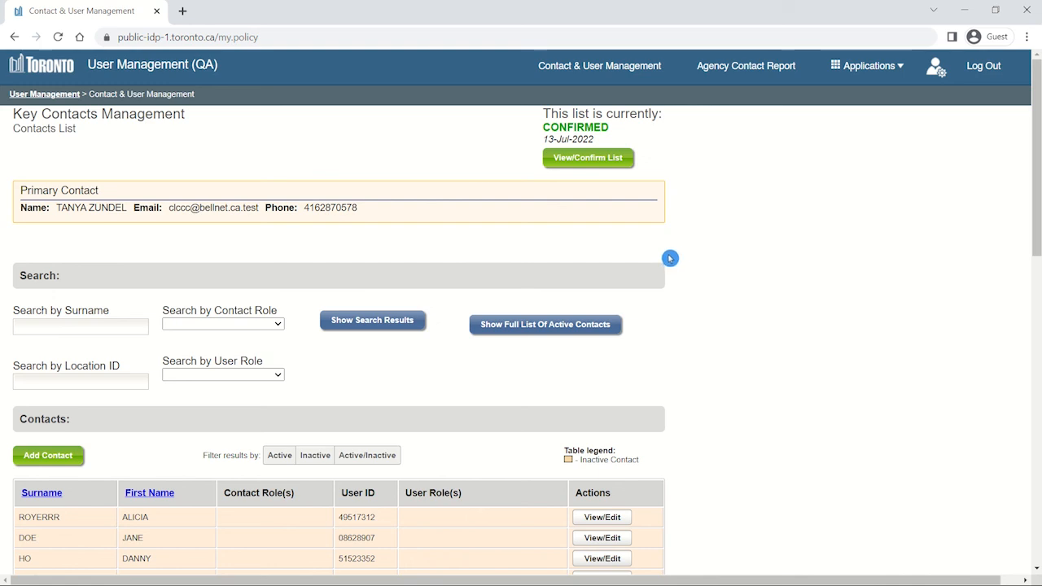
pyautogui.click(993, 72)
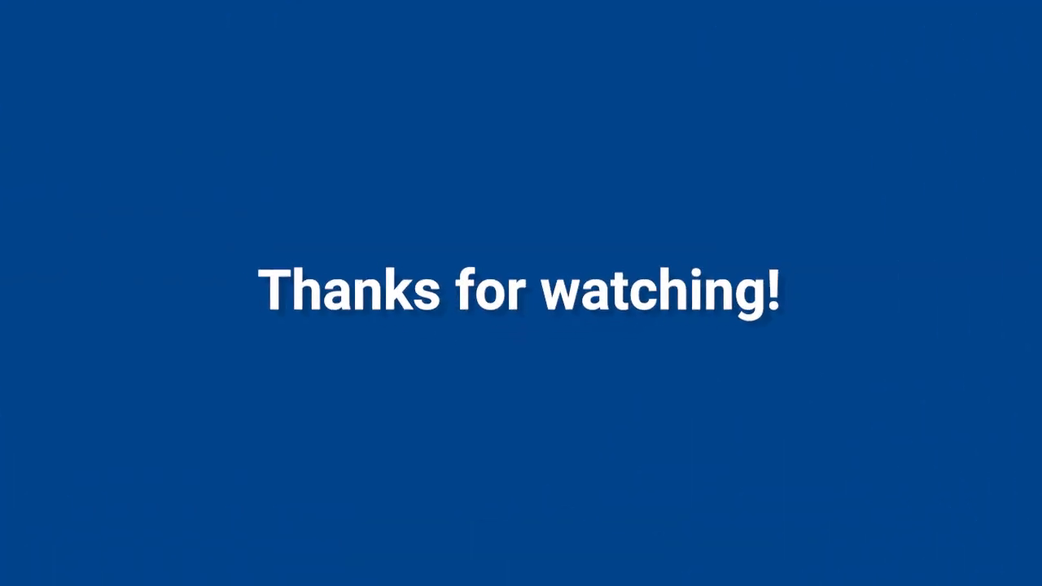